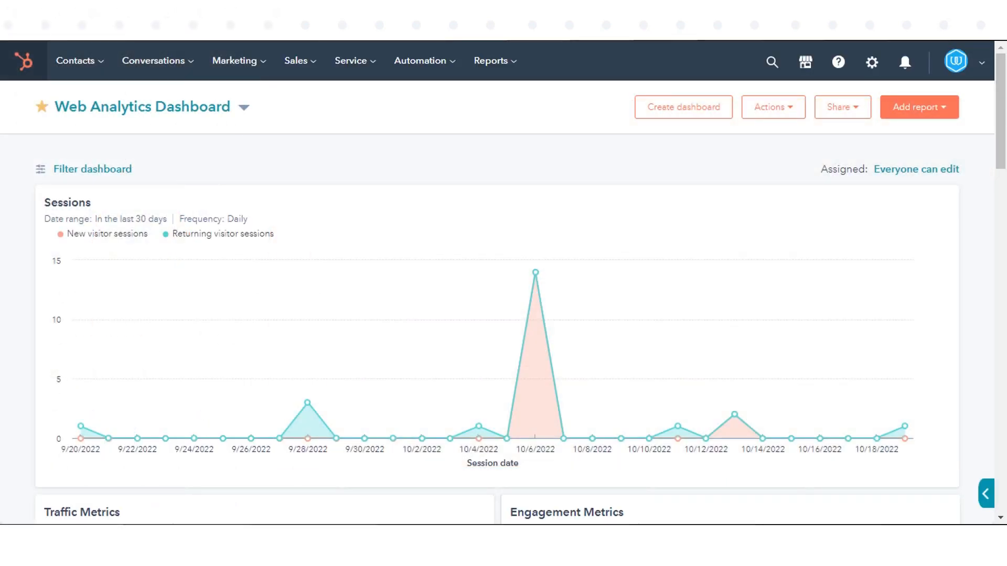
# - Reach the legacy Behavioral Events tool via Reports > Analytics Tools
pyautogui.click(491, 69)
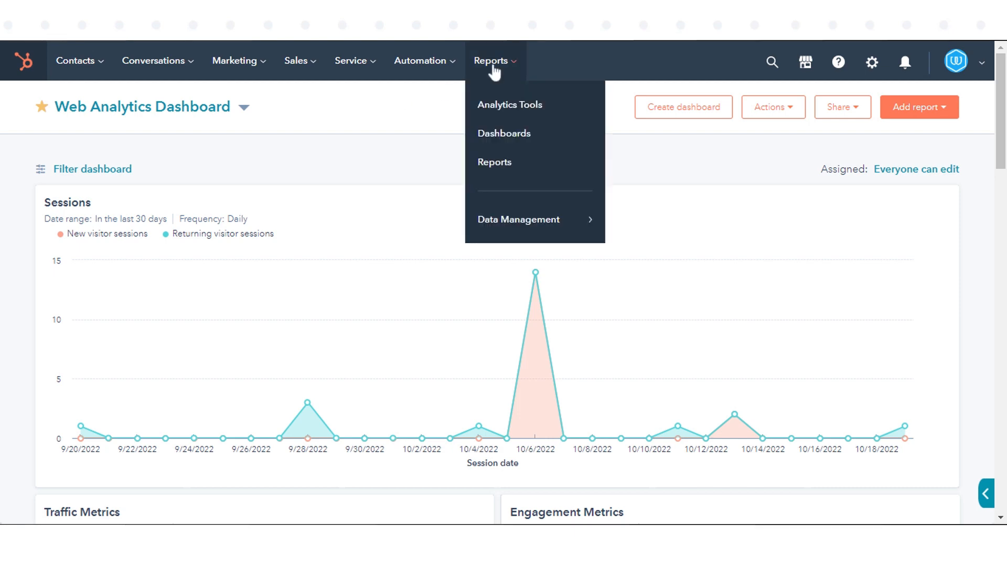
pyautogui.click(501, 107)
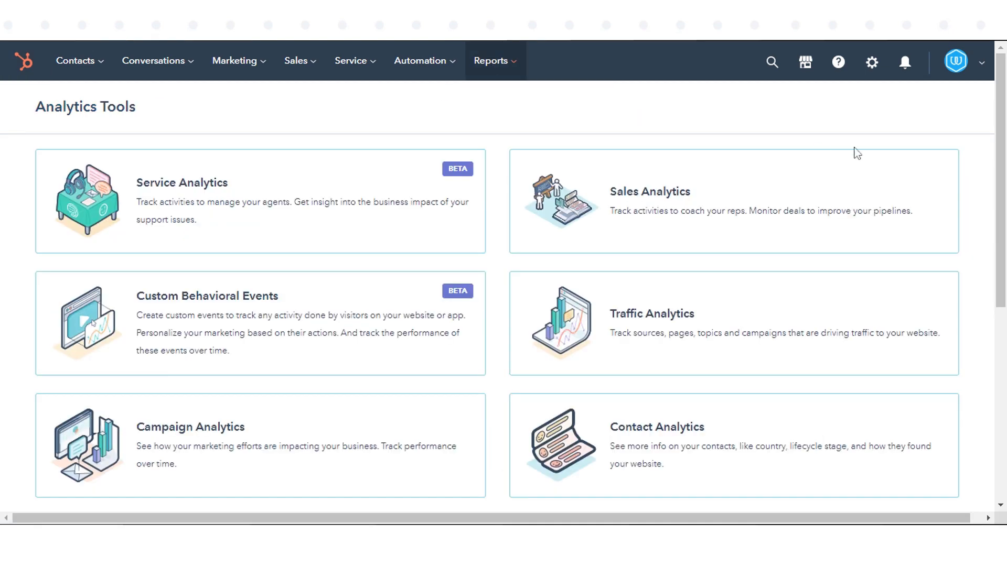
pyautogui.scroll(-5, 884, 314)
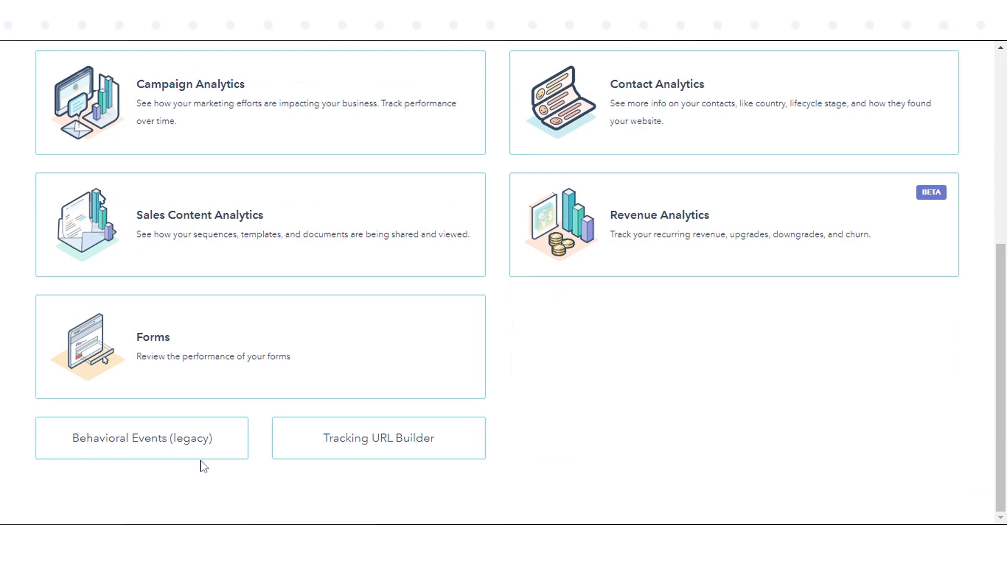
pyautogui.click(164, 448)
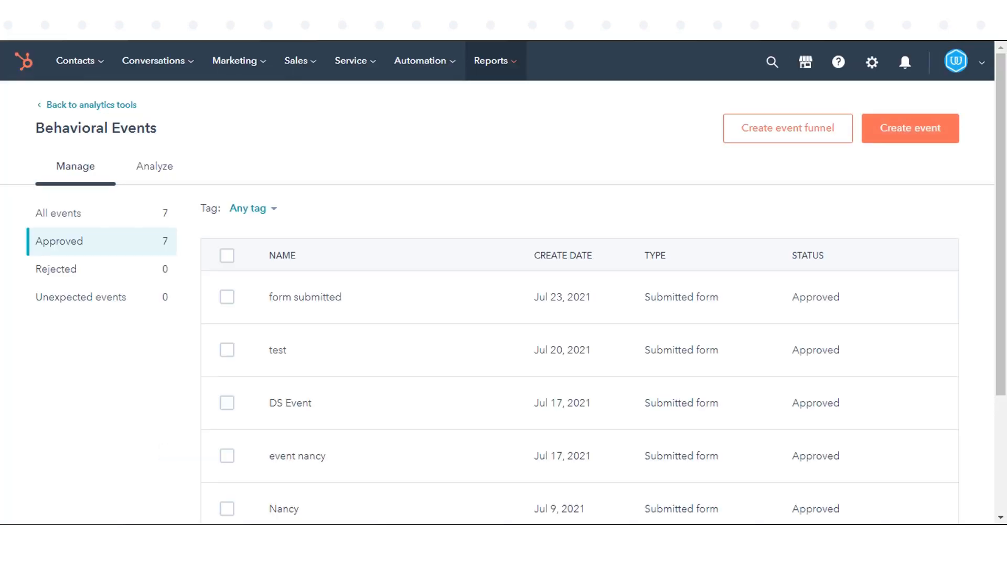
pyautogui.click(755, 126)
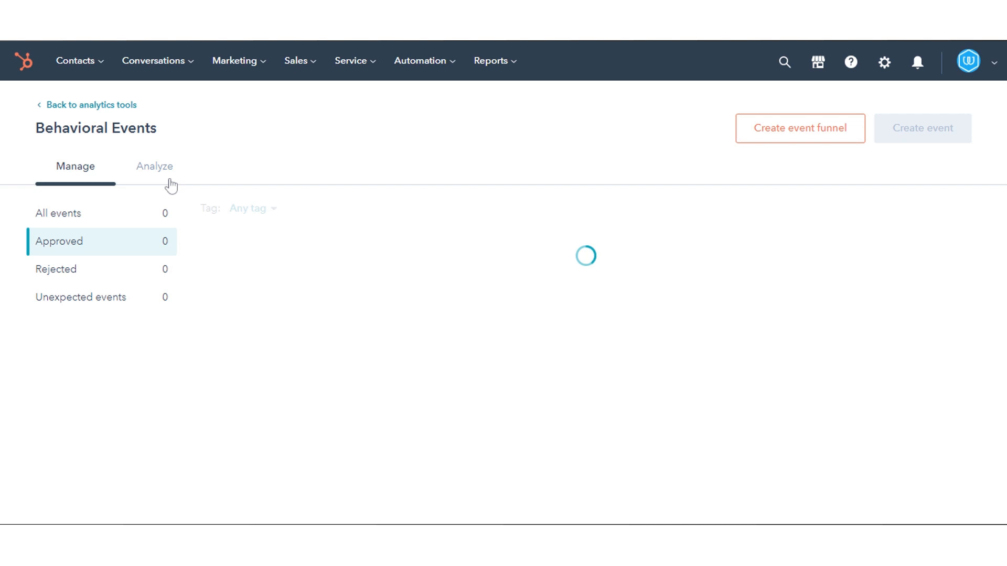
# - In the Analyze view, try a rolling date range, then limit the analysis to This week
pyautogui.click(159, 176)
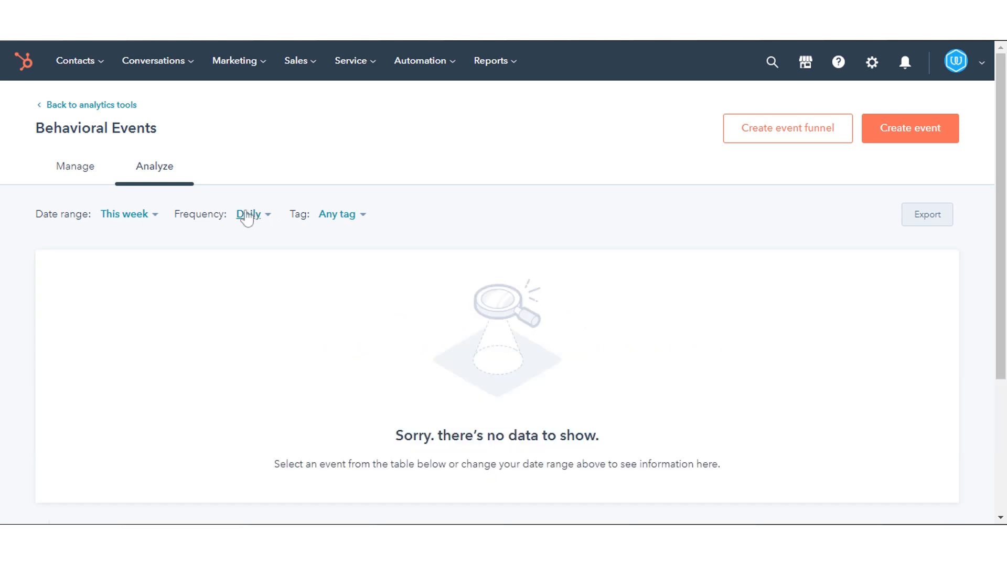
pyautogui.click(131, 224)
pyautogui.moveTo(190, 285); pyautogui.dragTo(195, 382)
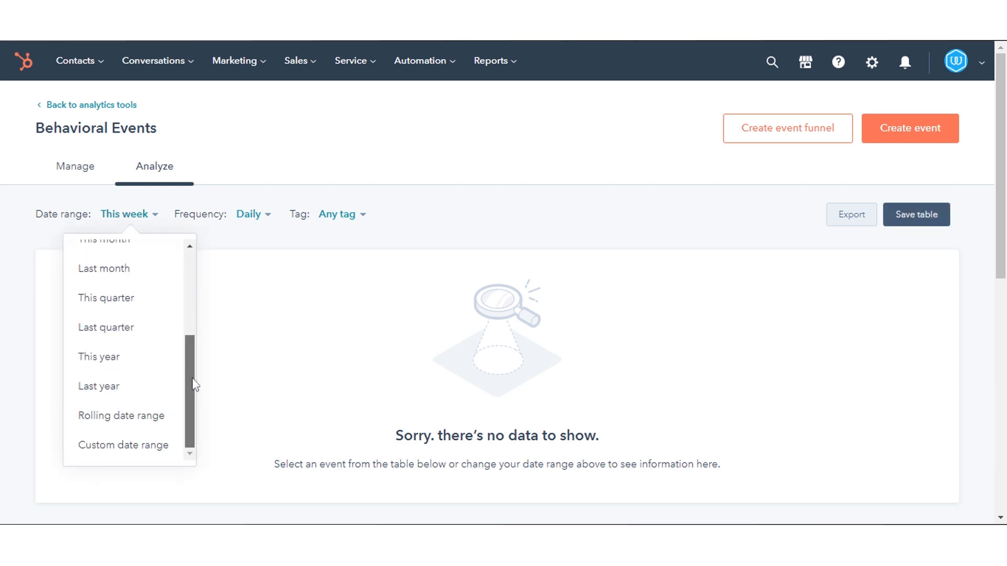
pyautogui.click(149, 415)
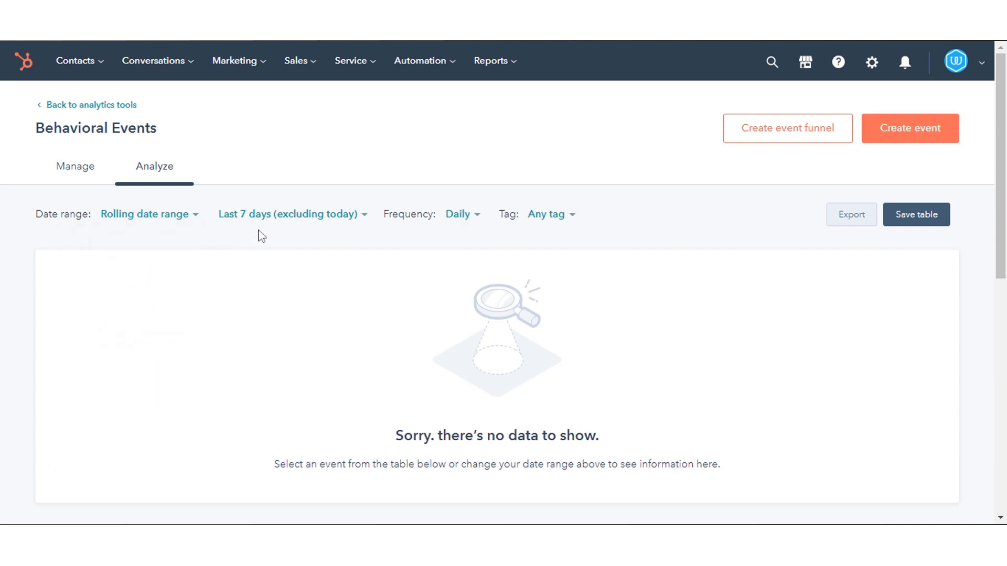
pyautogui.click(195, 223)
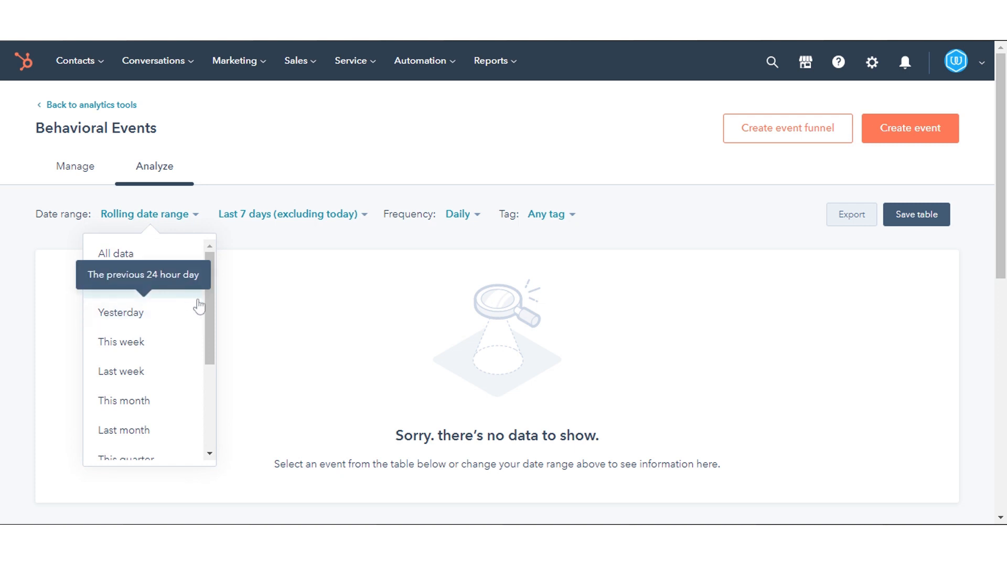
pyautogui.moveTo(206, 310); pyautogui.dragTo(208, 317)
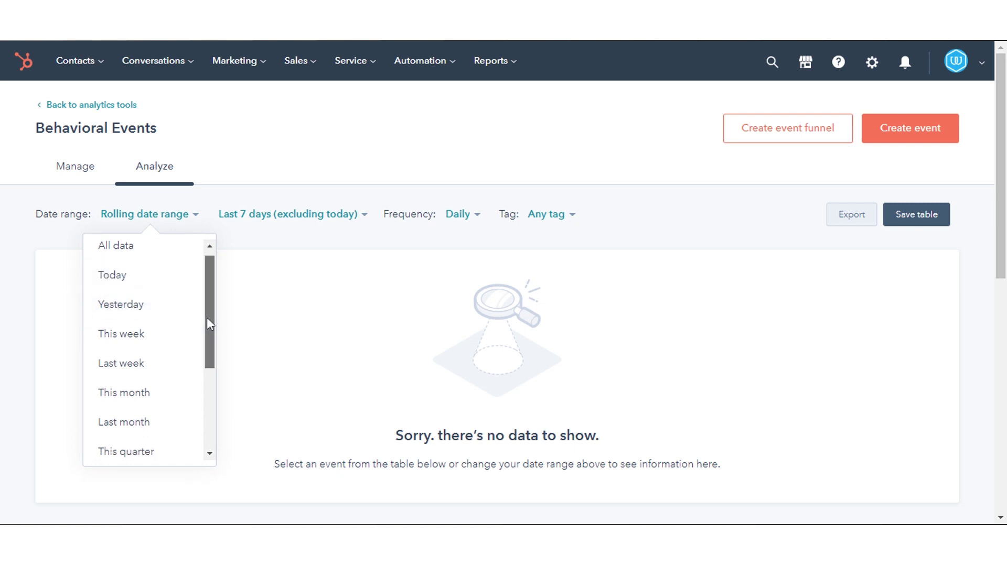
pyautogui.click(171, 334)
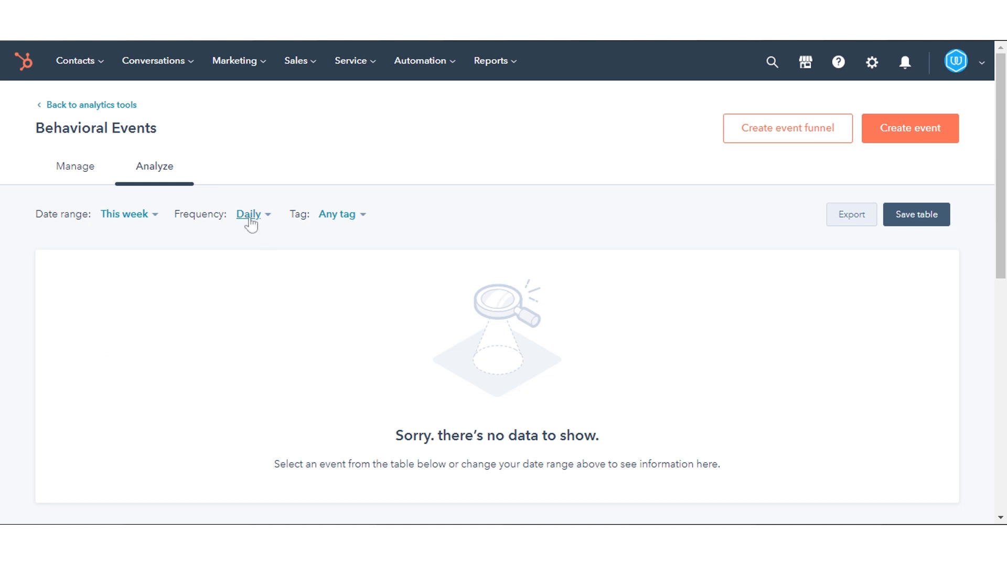
# - Change the frequency from Daily to Weekly and review the Tag filter choices
pyautogui.click(251, 218)
pyautogui.click(269, 287)
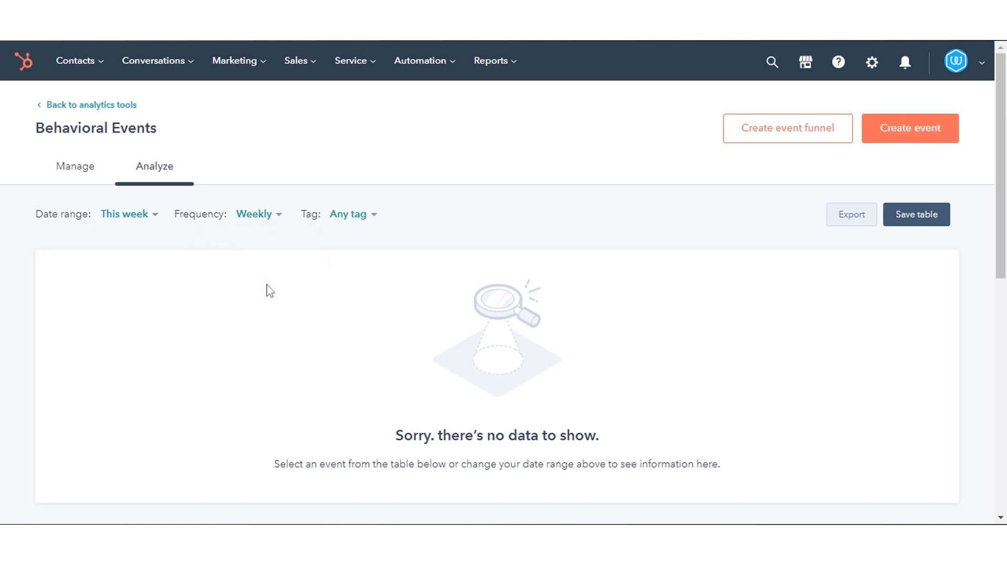
pyautogui.click(349, 224)
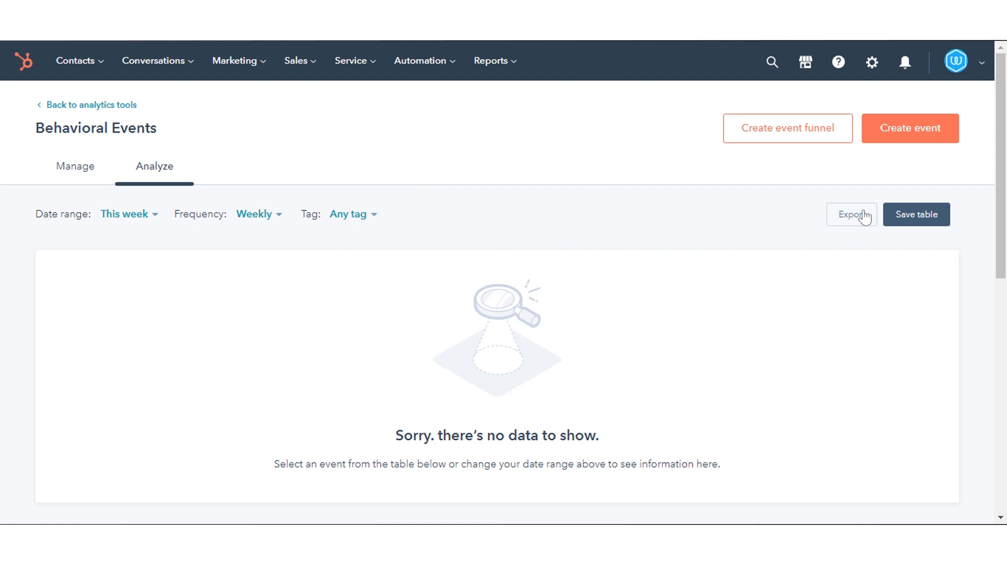
pyautogui.click(865, 217)
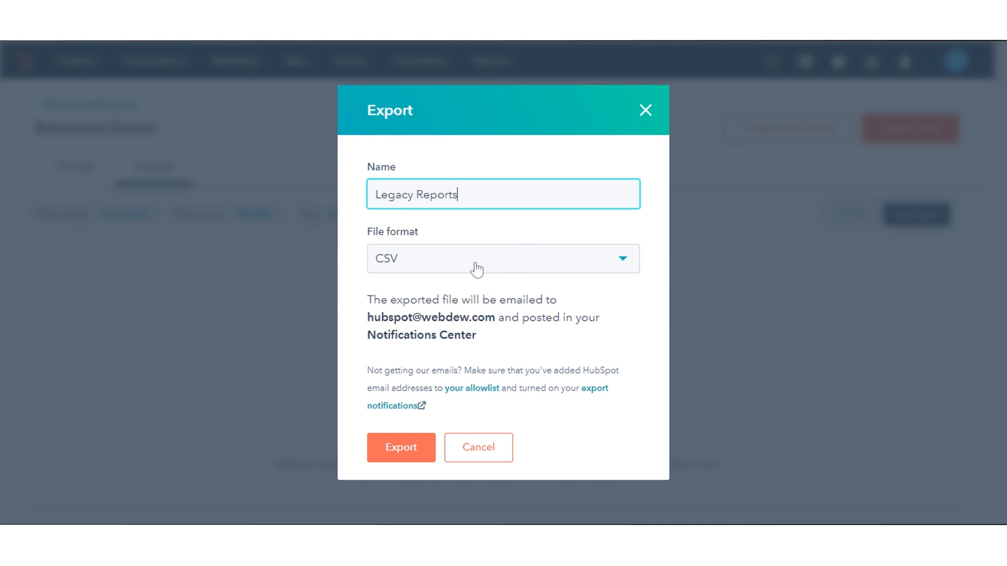
pyautogui.click(443, 271)
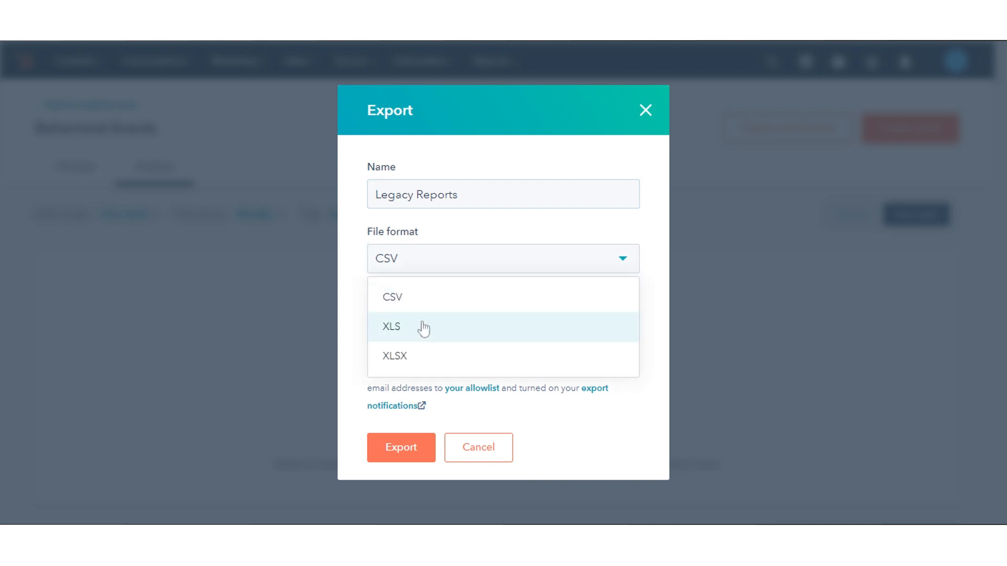
pyautogui.click(467, 450)
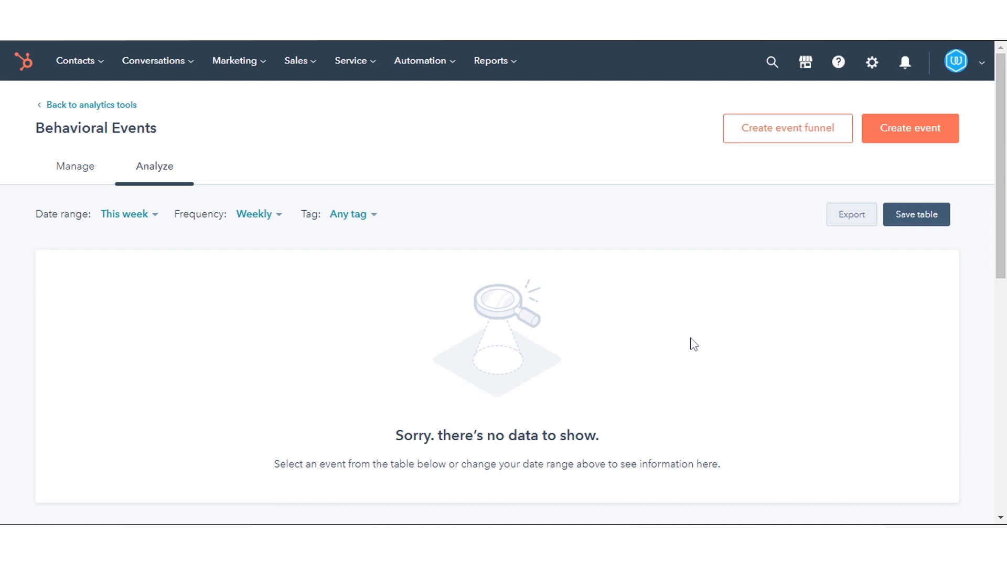
pyautogui.scroll(-2, 689, 344)
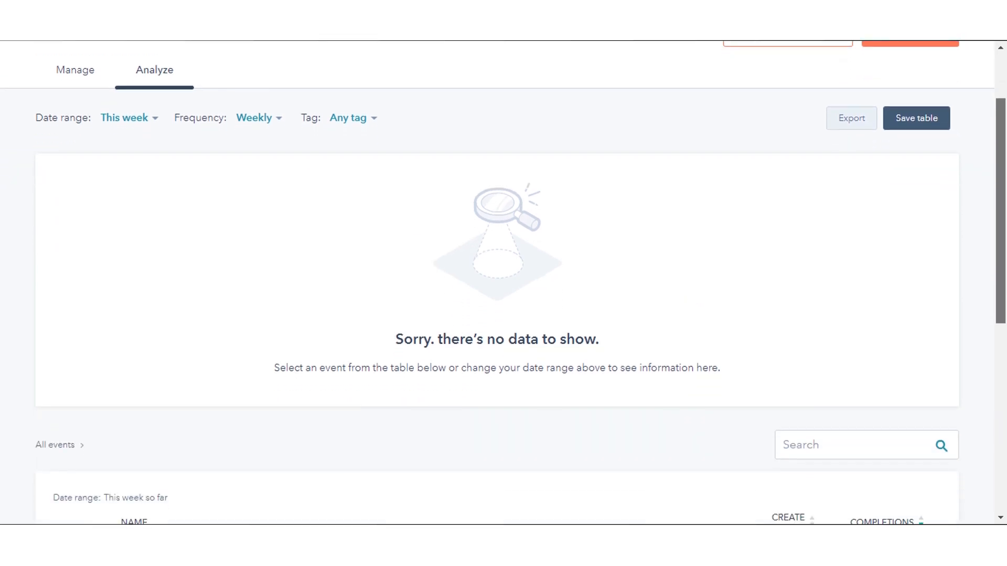
pyautogui.scroll(-1, 503, 283)
pyautogui.scroll(-2, 504, 283)
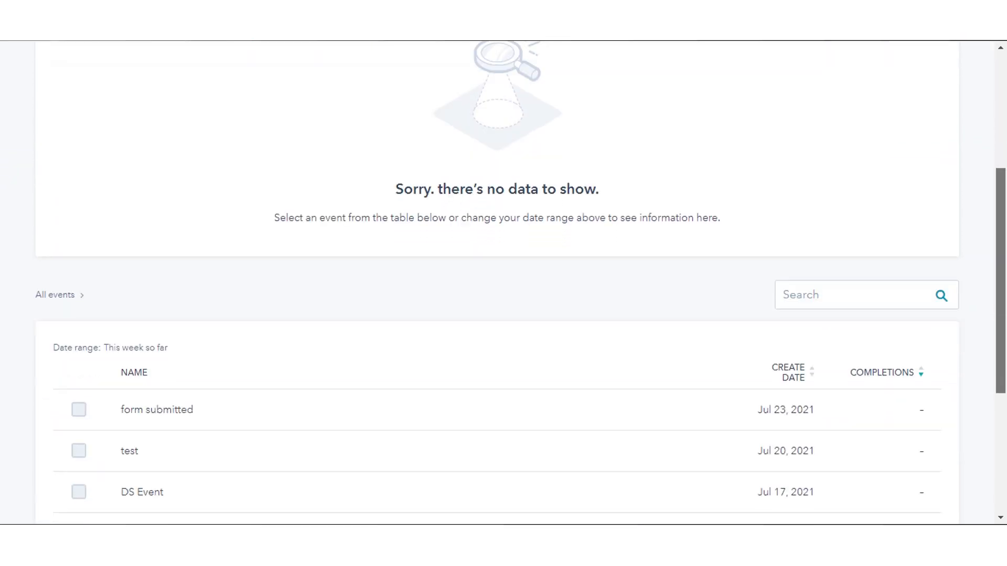
pyautogui.scroll(-1, 503, 284)
pyautogui.scroll(-2, 504, 283)
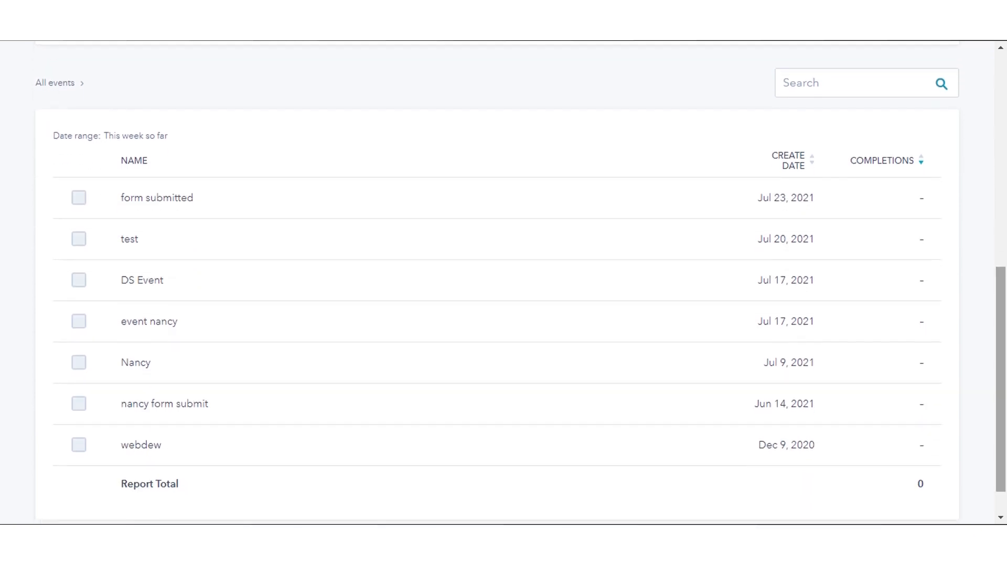
pyautogui.scroll(-1, 503, 283)
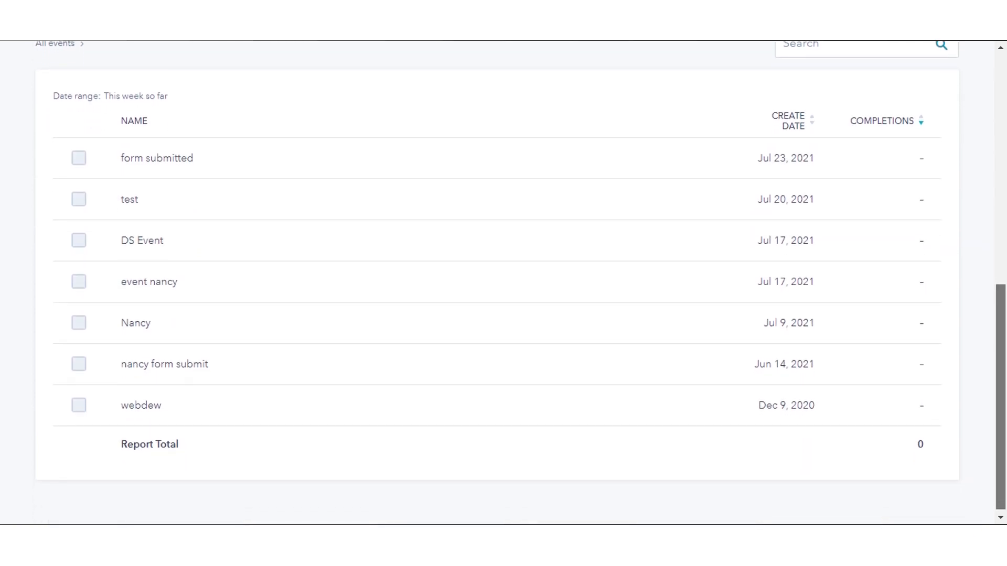
pyautogui.scroll(2, 504, 283)
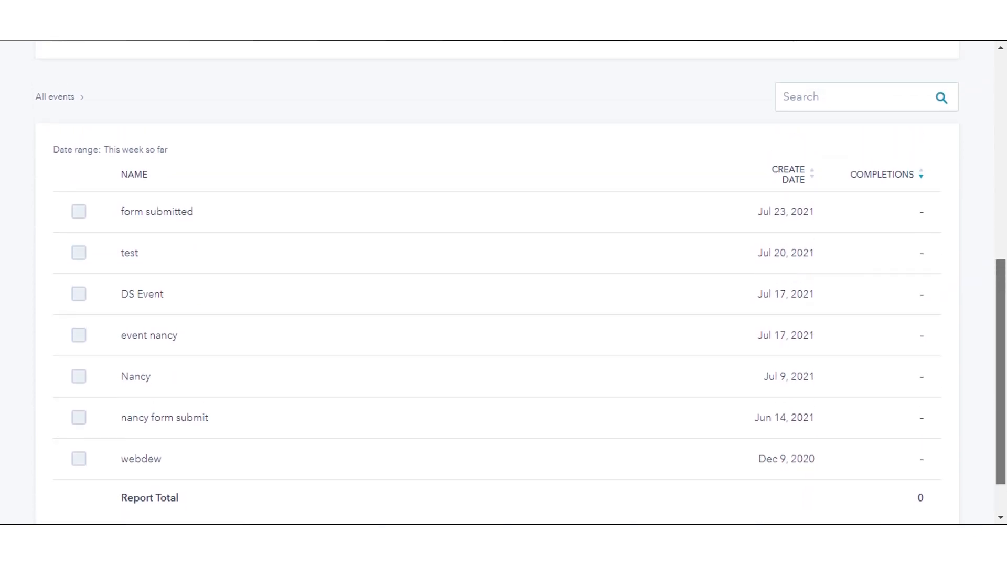
pyautogui.scroll(3, 503, 283)
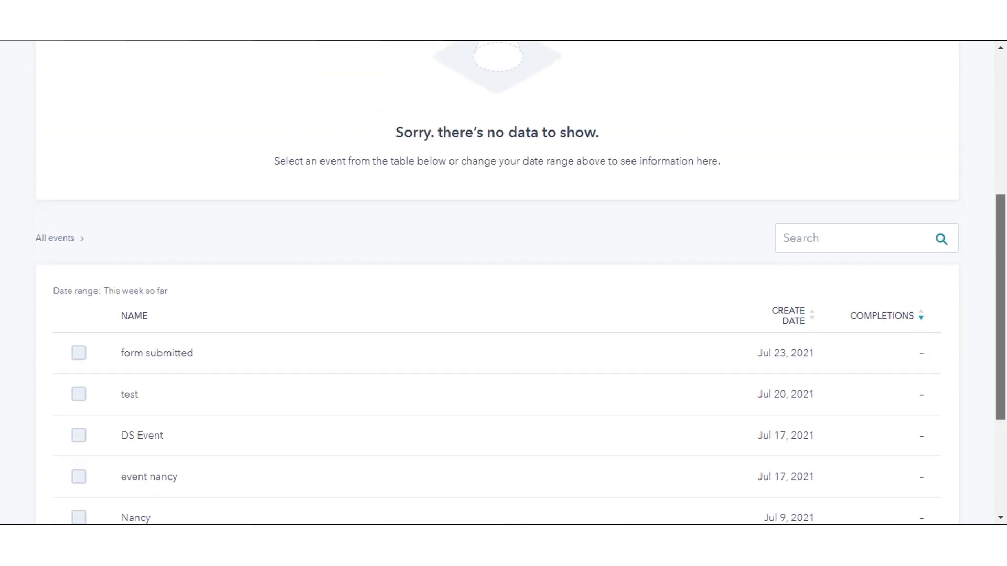
pyautogui.scroll(3, 503, 283)
pyautogui.scroll(2, 504, 283)
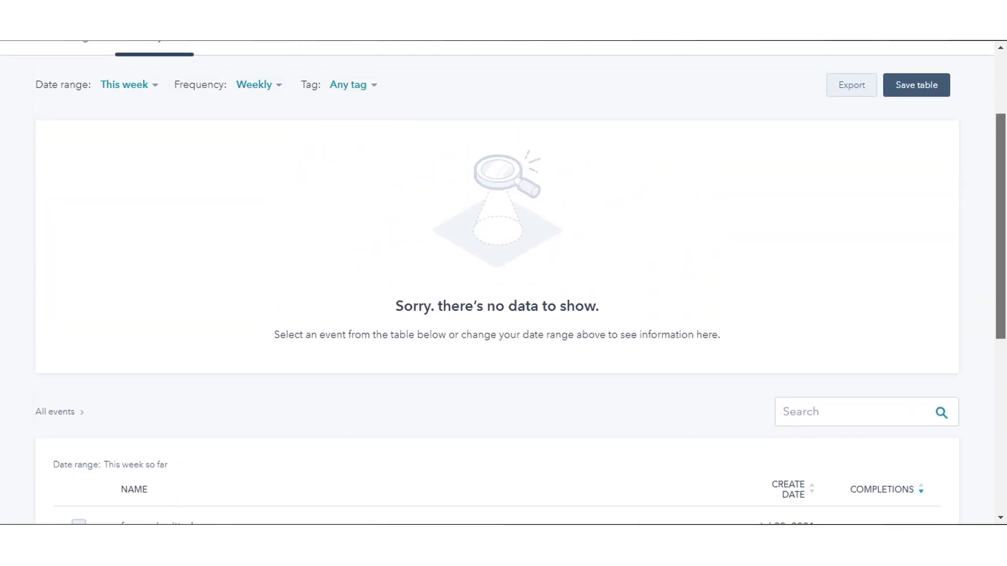
pyautogui.scroll(3, 378, 312)
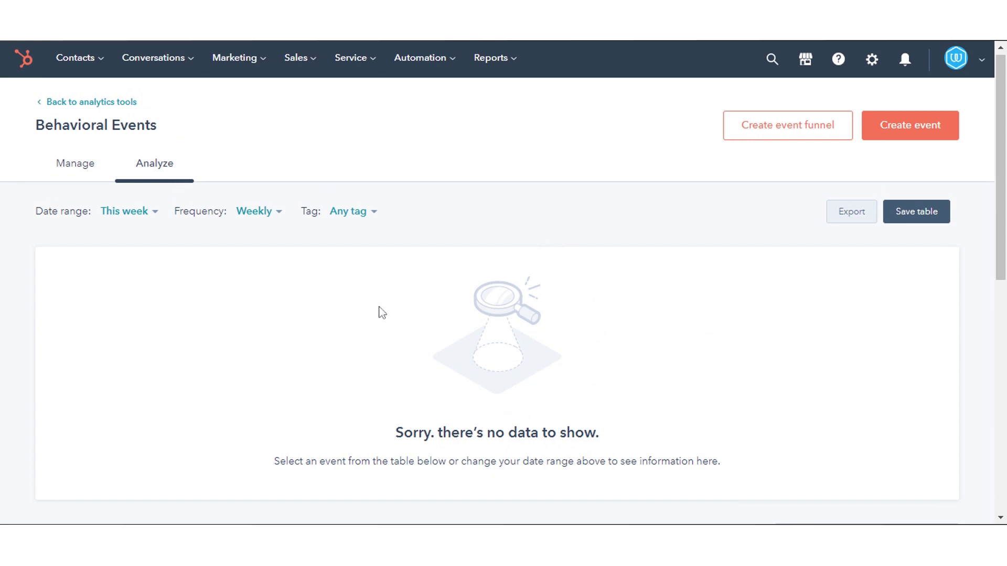
# - From the Manage view, select and delete form submitted, test, DS Event and event nancy
pyautogui.click(73, 180)
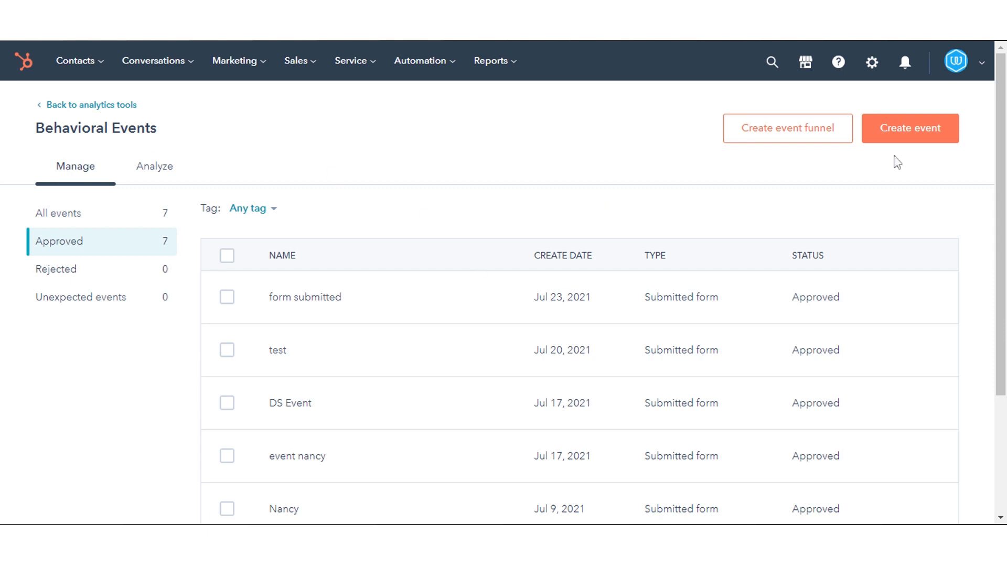
pyautogui.scroll(-2, 478, 262)
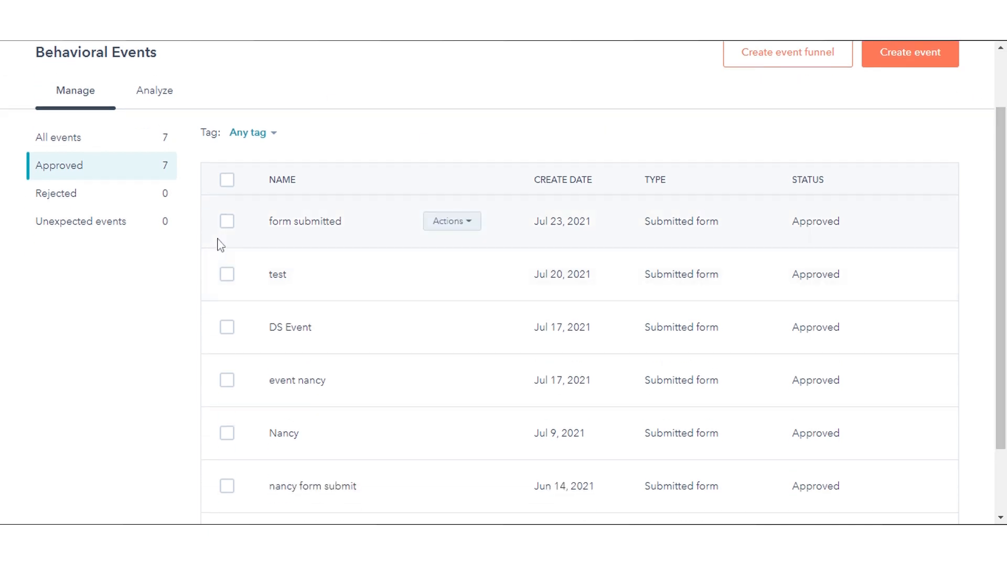
pyautogui.click(226, 223)
pyautogui.click(226, 274)
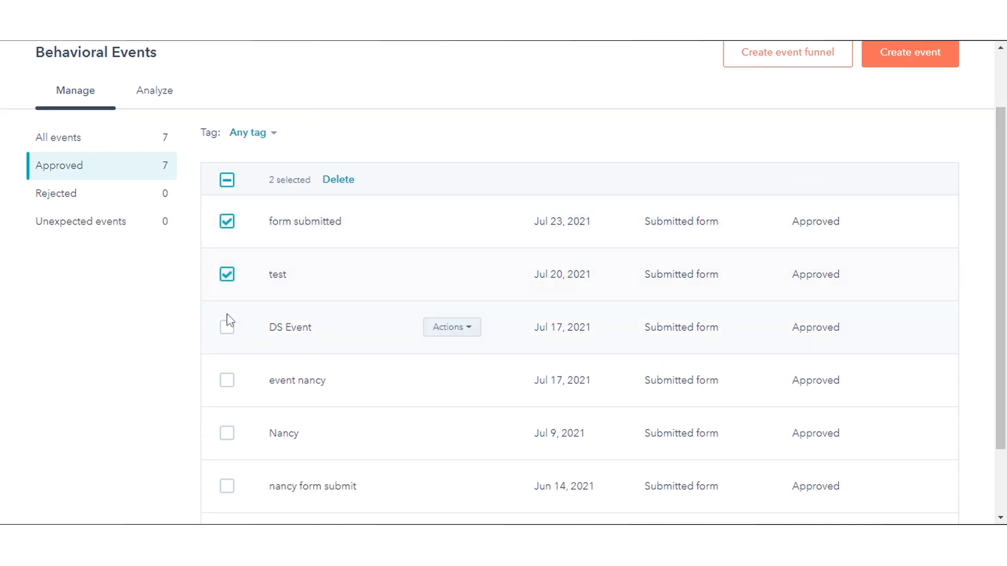
pyautogui.click(228, 328)
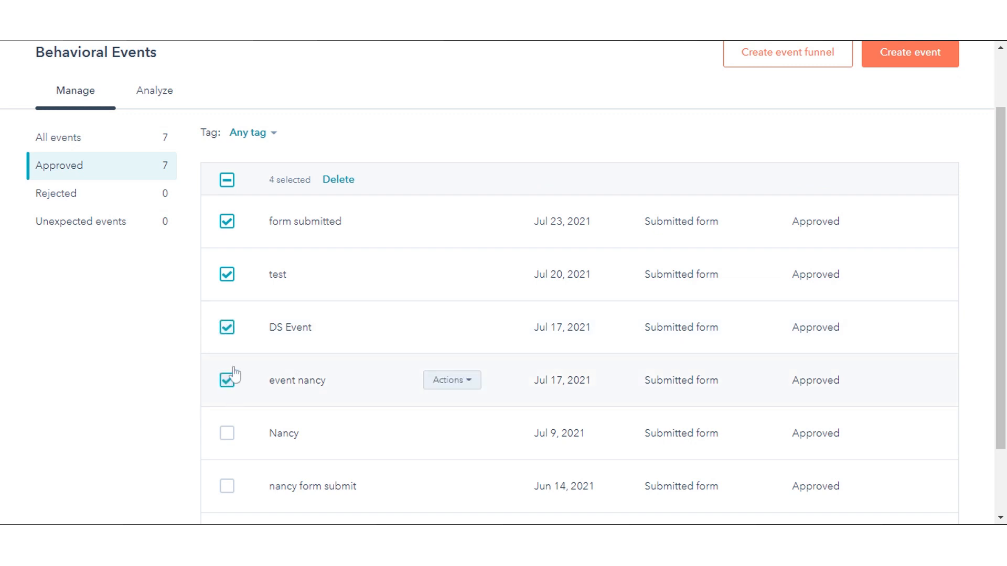
pyautogui.click(347, 185)
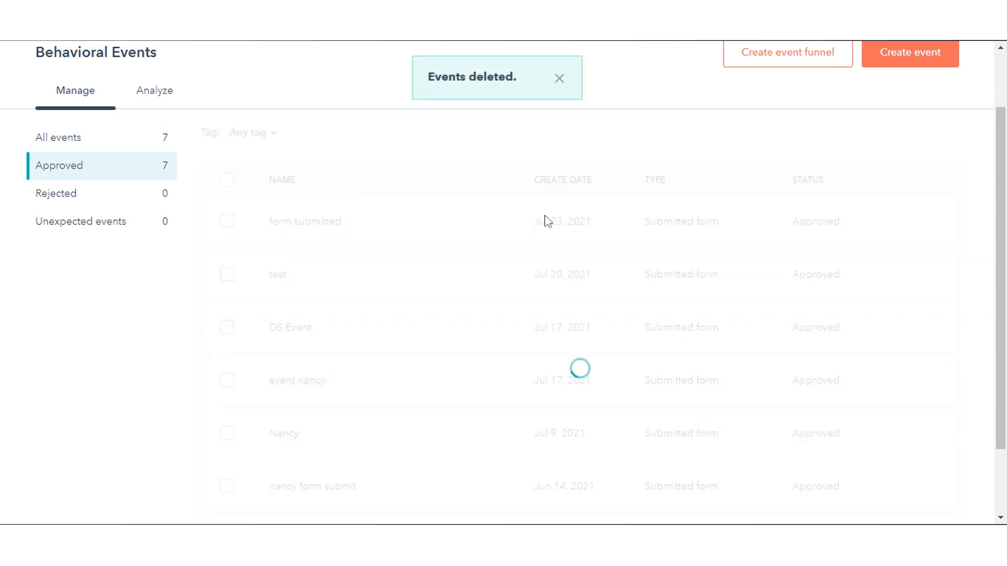
pyautogui.click(564, 126)
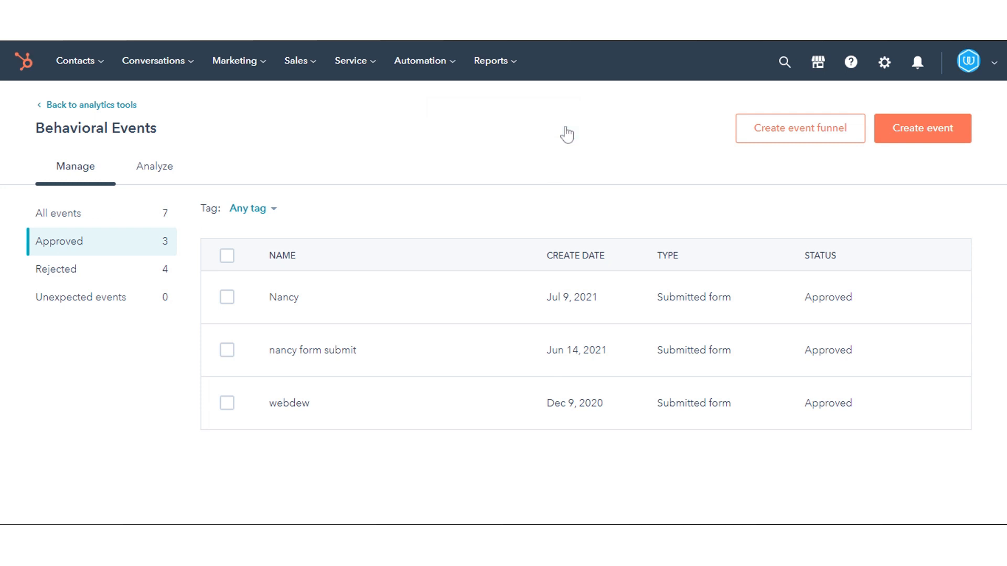
# - In the Rejected list, recover form submitted, test and DS Event
pyautogui.click(95, 278)
pyautogui.click(227, 297)
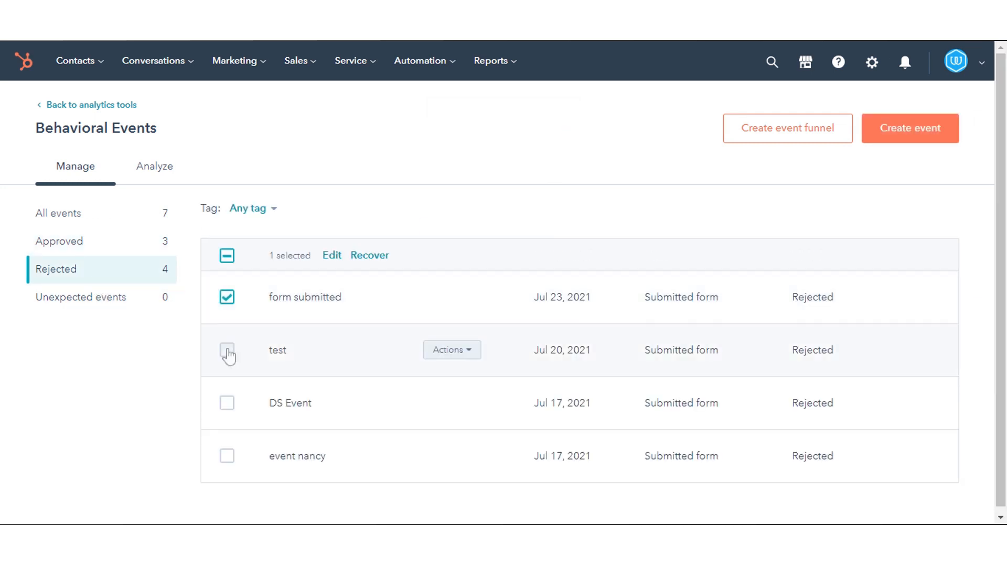
pyautogui.click(227, 350)
pyautogui.click(227, 402)
pyautogui.click(340, 256)
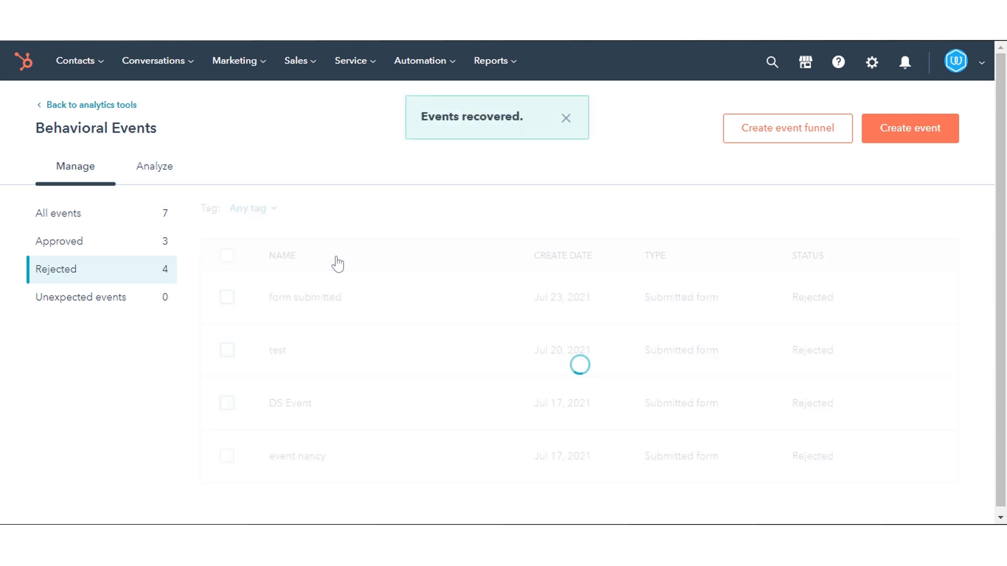
# - Recover the remaining event nancy event so none stay rejected
pyautogui.click(226, 297)
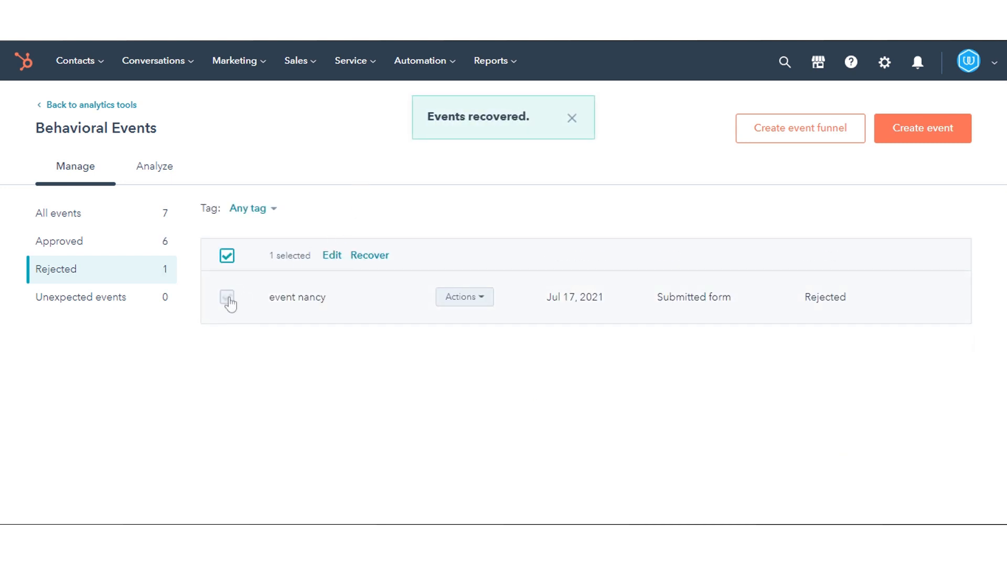
pyautogui.click(366, 256)
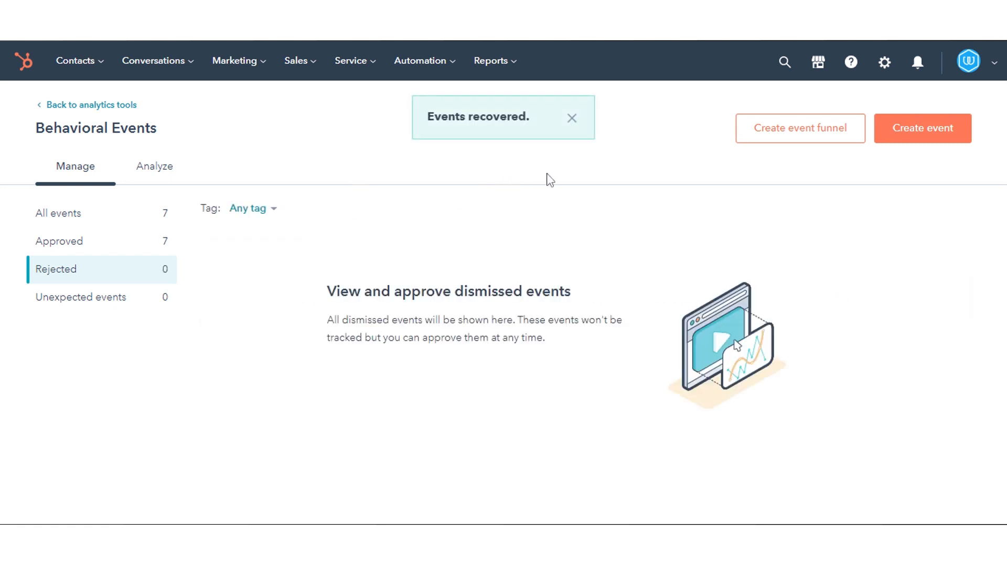